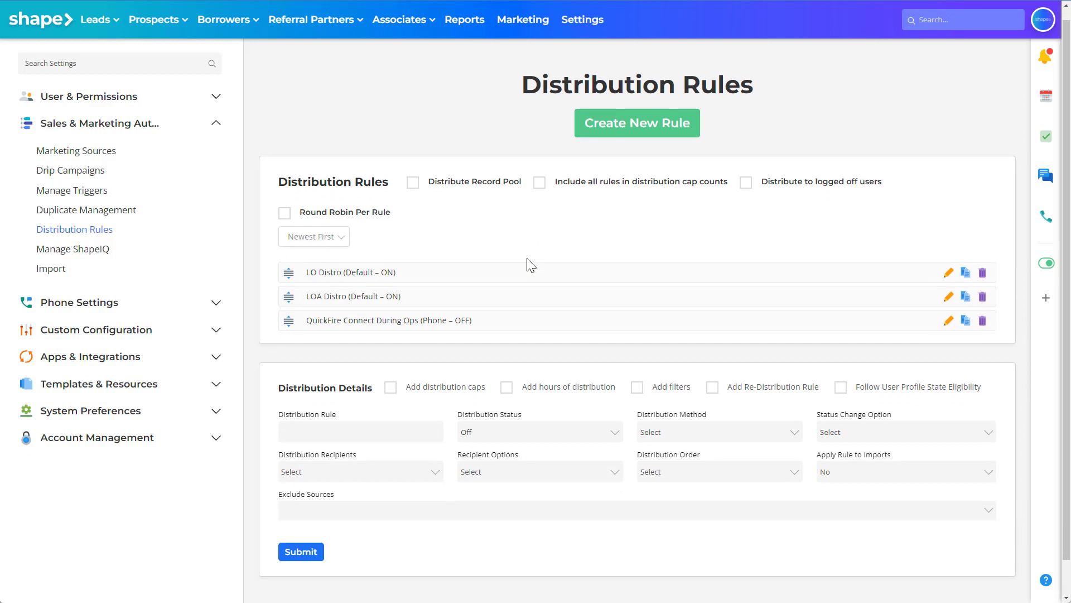
# - Name the new distribution rule "LO Distro (Default - ON)" and view the distribution status choices, leaving the status Off
pyautogui.click(406, 392)
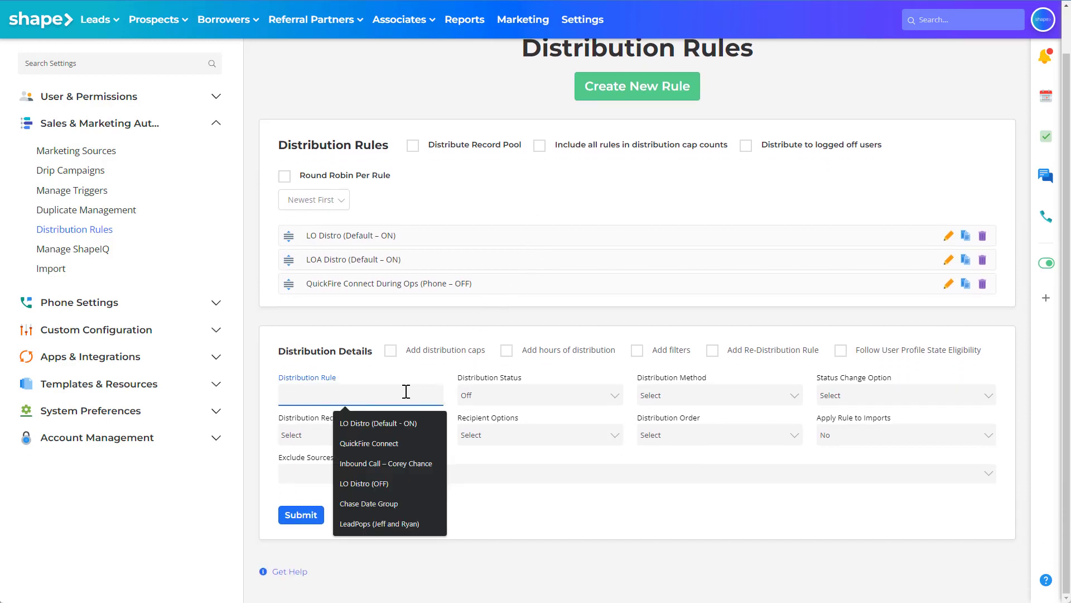
pyautogui.click(396, 422)
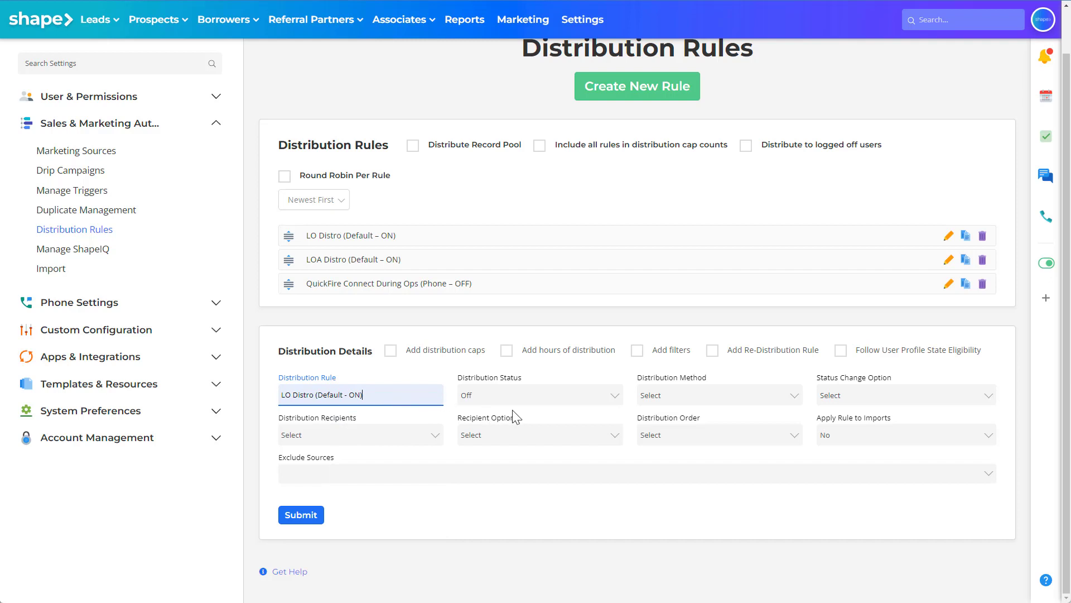
pyautogui.click(533, 399)
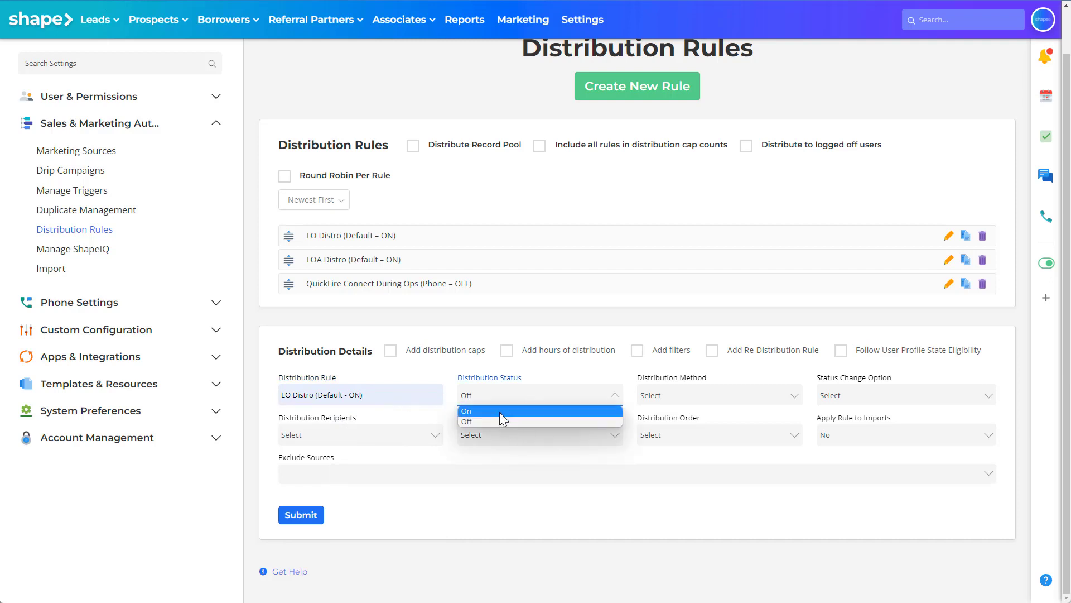
pyautogui.click(448, 380)
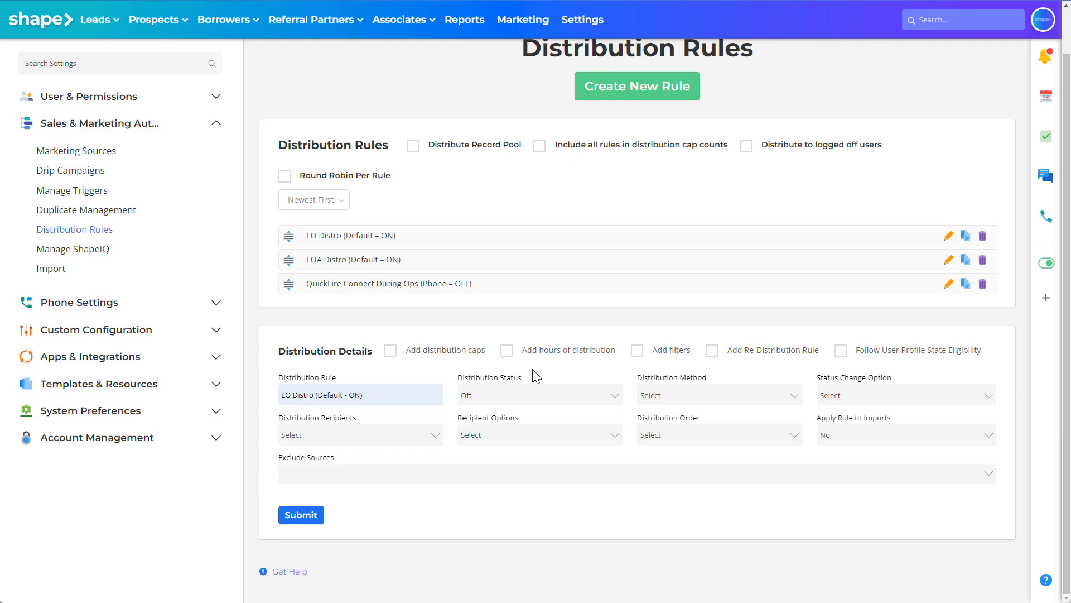
# - Set the rule's distribution method to Push and check which other methods are available
pyautogui.click(725, 399)
pyautogui.click(667, 421)
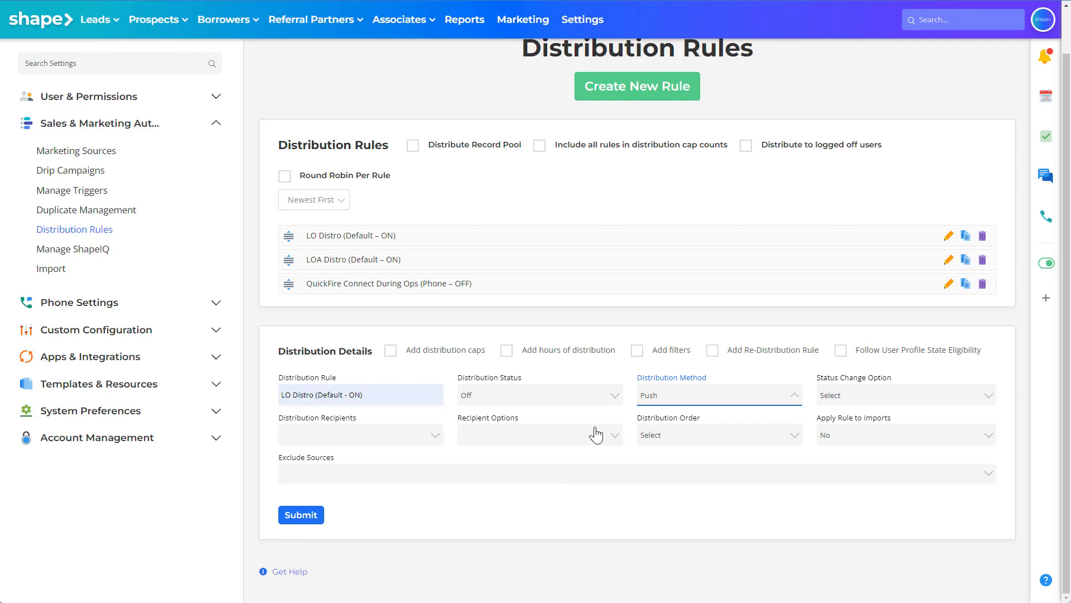
pyautogui.click(684, 403)
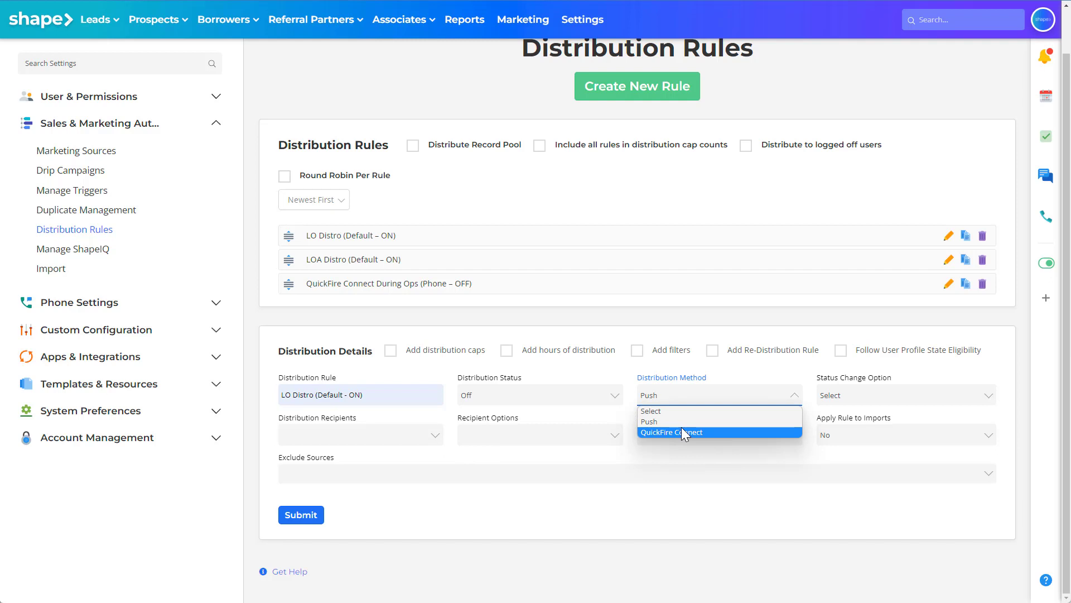
pyautogui.click(621, 410)
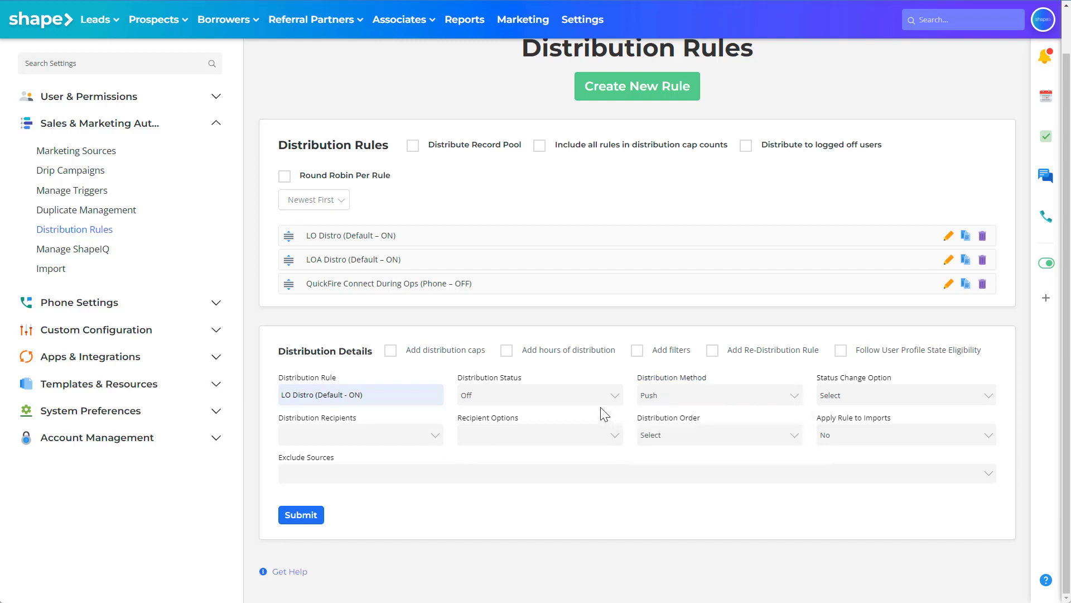
# - Set the distribution recipients to User and list the individual recipient options
pyautogui.click(423, 438)
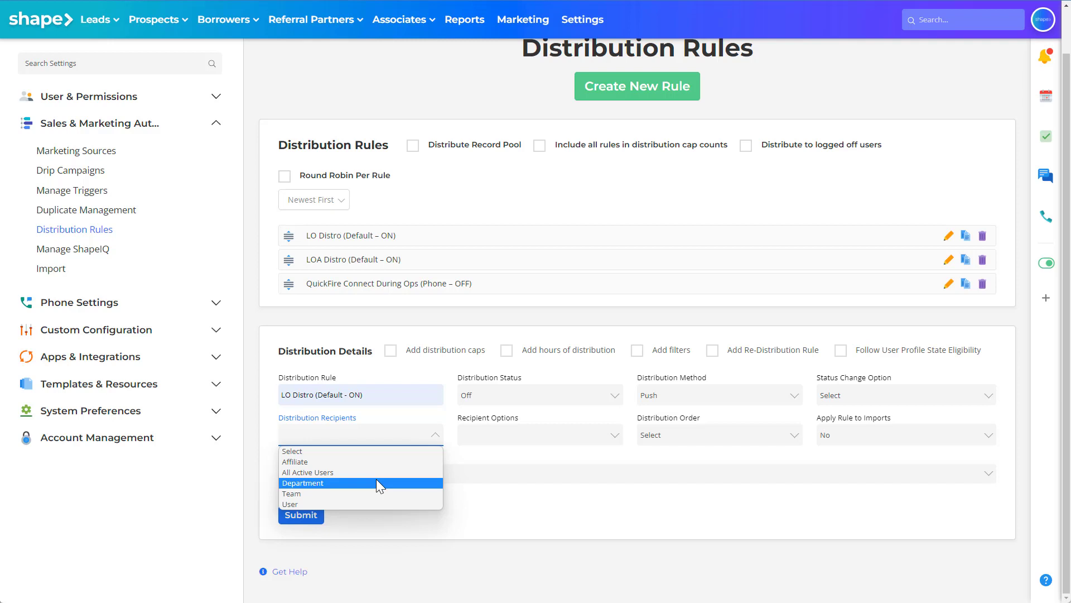
pyautogui.click(367, 505)
pyautogui.click(502, 445)
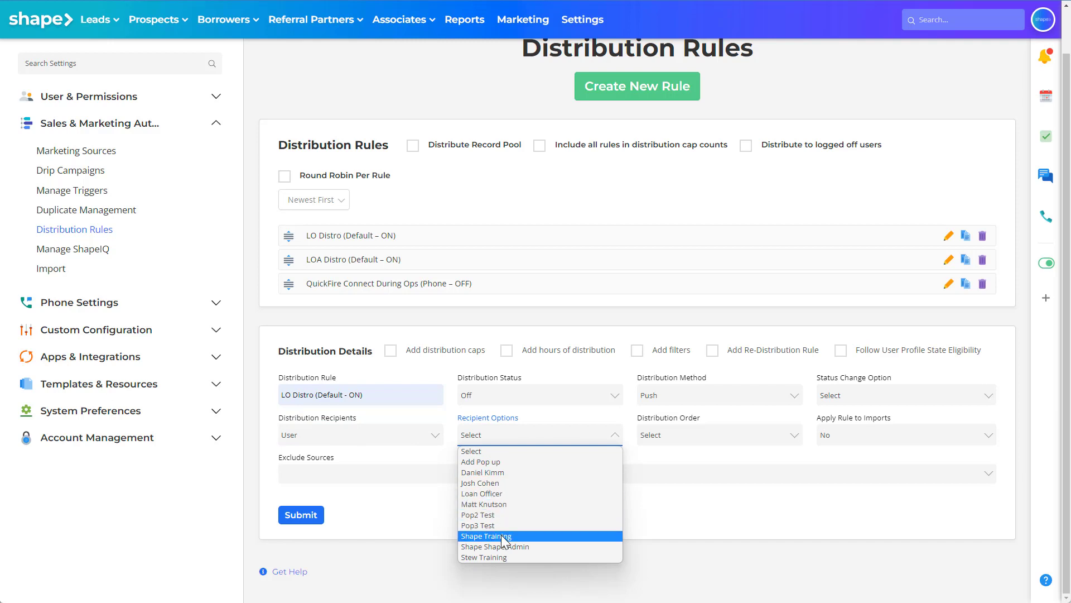
# - Set the distribution recipients to Department and review the departments offered as recipient options
pyautogui.click(409, 440)
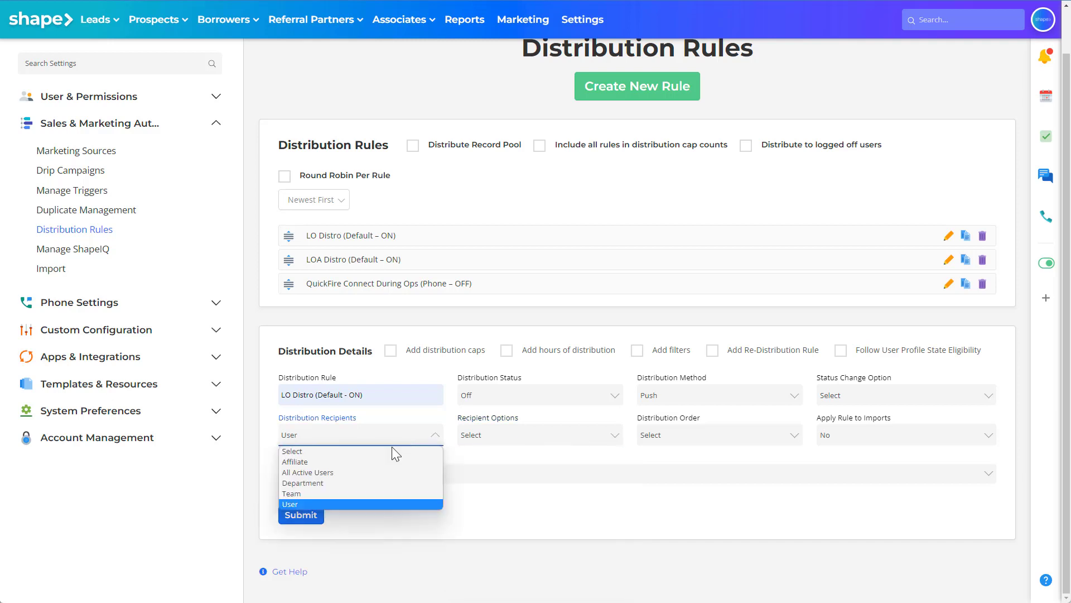
pyautogui.click(367, 481)
pyautogui.click(481, 444)
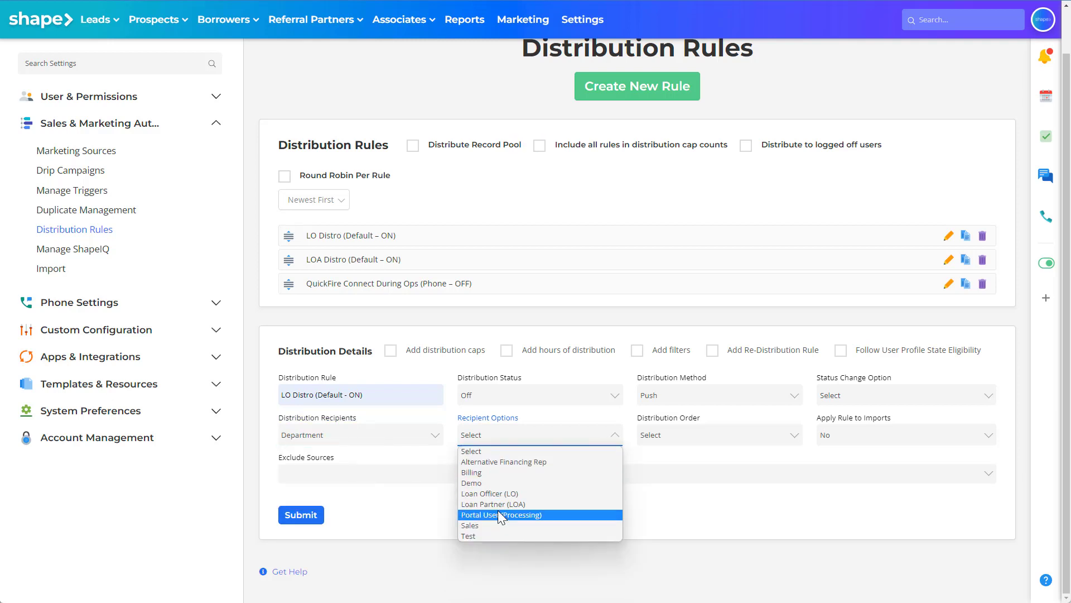
pyautogui.click(459, 432)
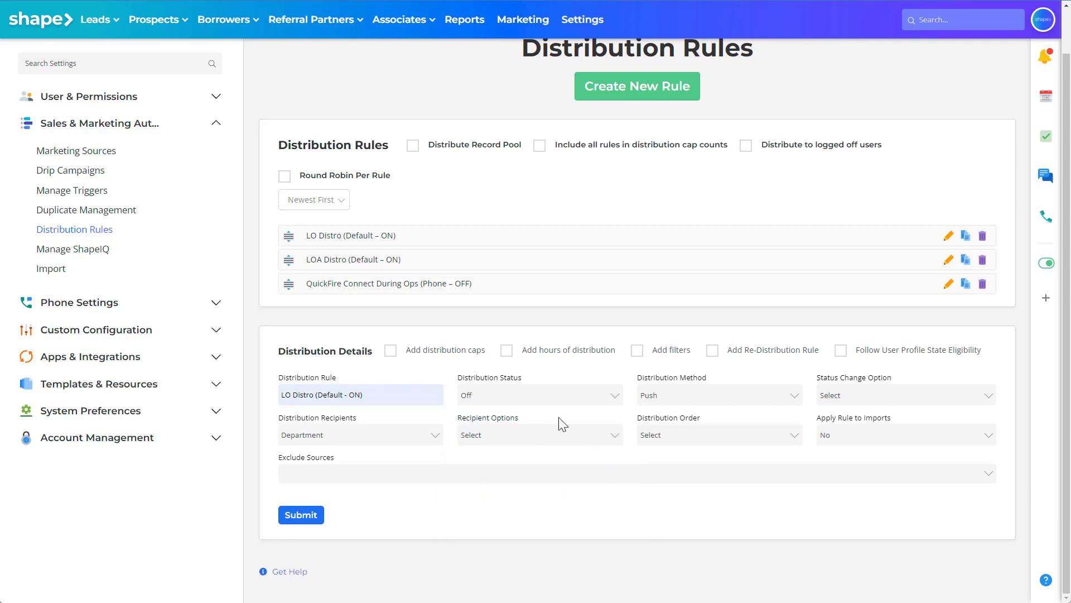
# - Set the distribution method to QuickFire Connect and the recipient option to First Come First Serve
pyautogui.click(666, 397)
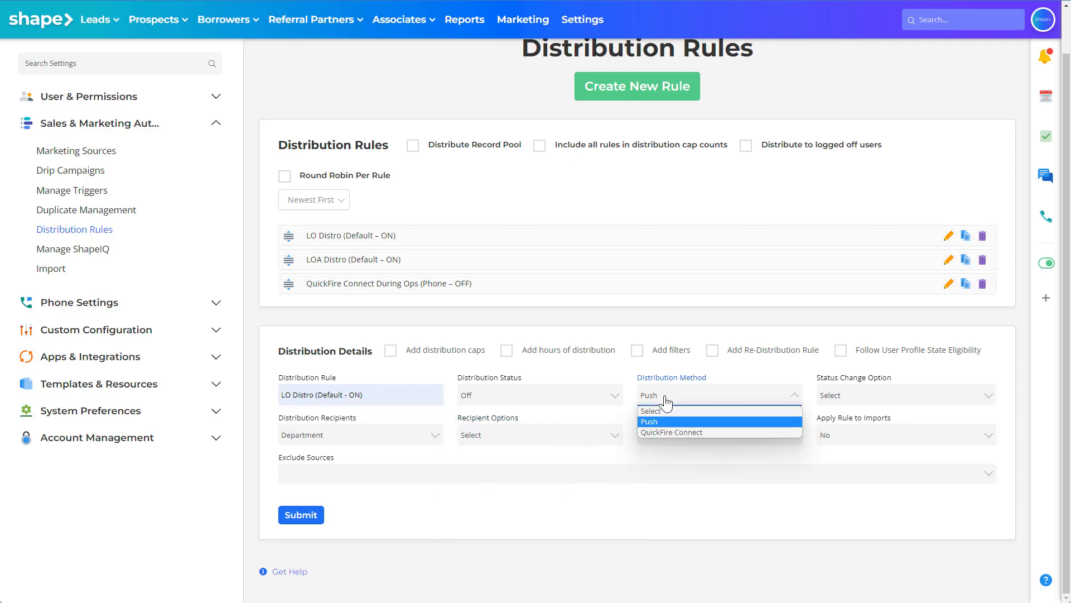
pyautogui.click(671, 433)
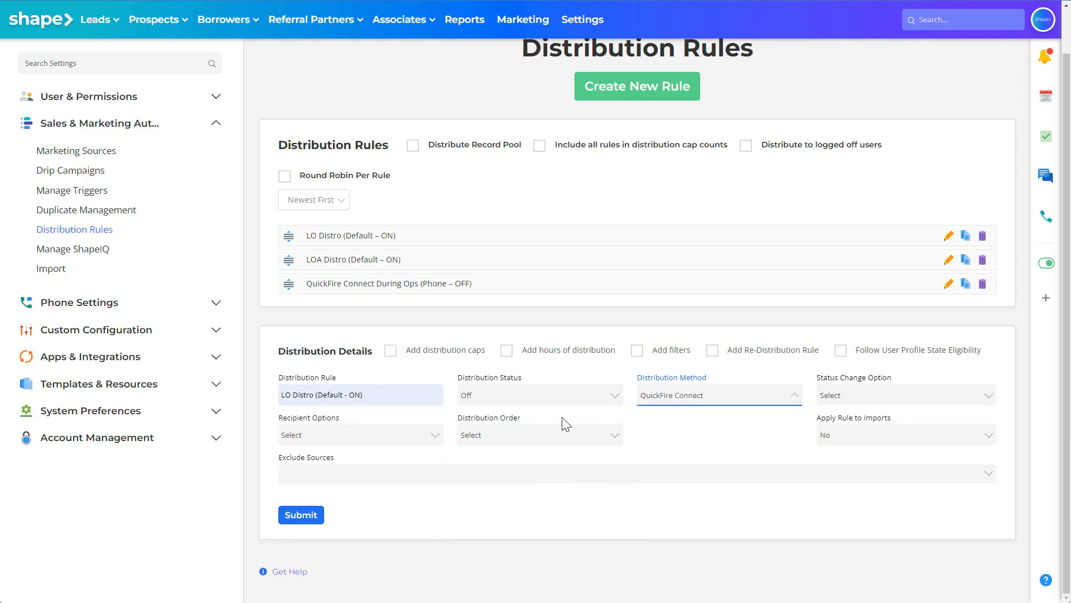
pyautogui.click(372, 440)
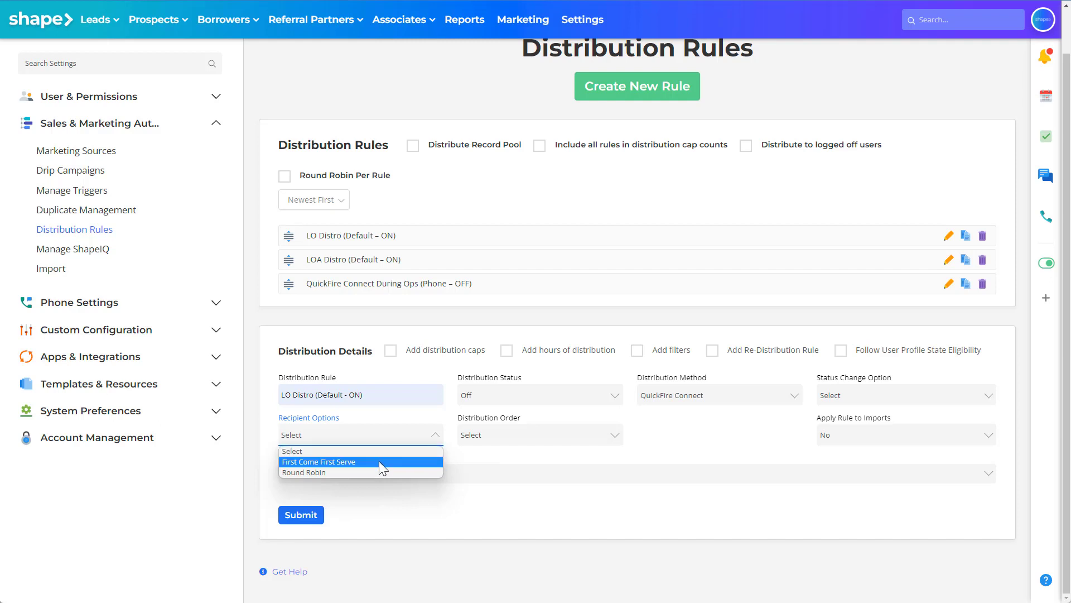
pyautogui.click(347, 461)
# - Set the rule's distribution order to Newest First and expand the phone settings in the settings navigation
pyautogui.click(503, 440)
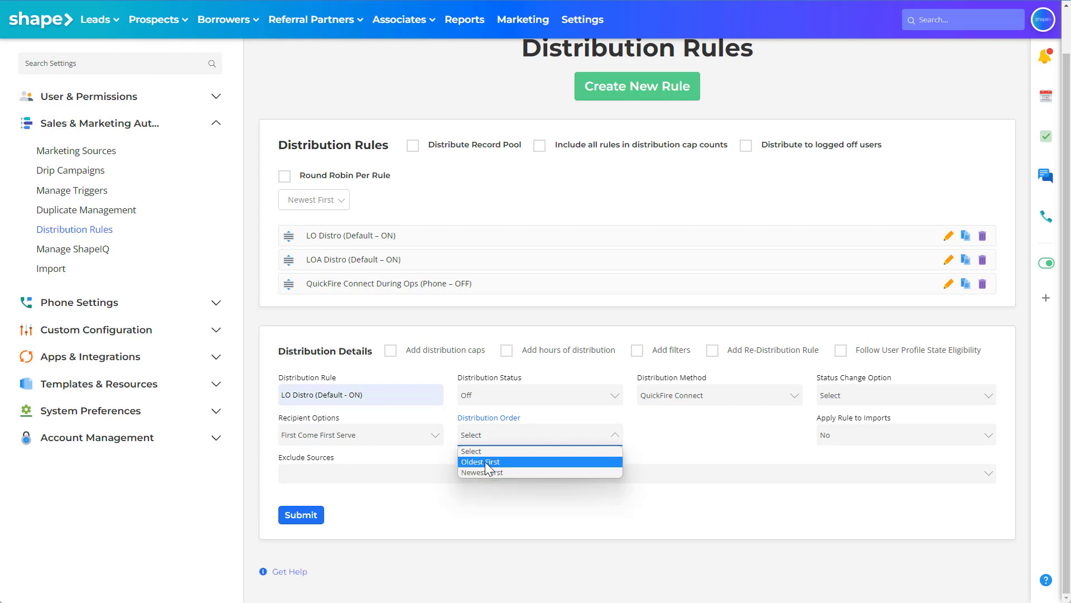
pyautogui.click(487, 471)
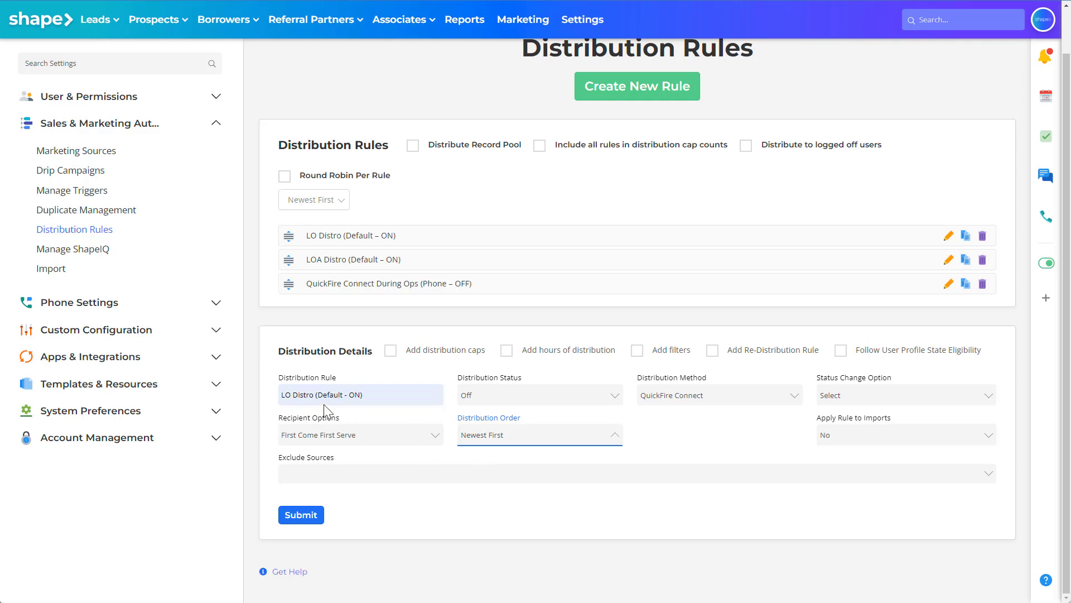
pyautogui.click(215, 304)
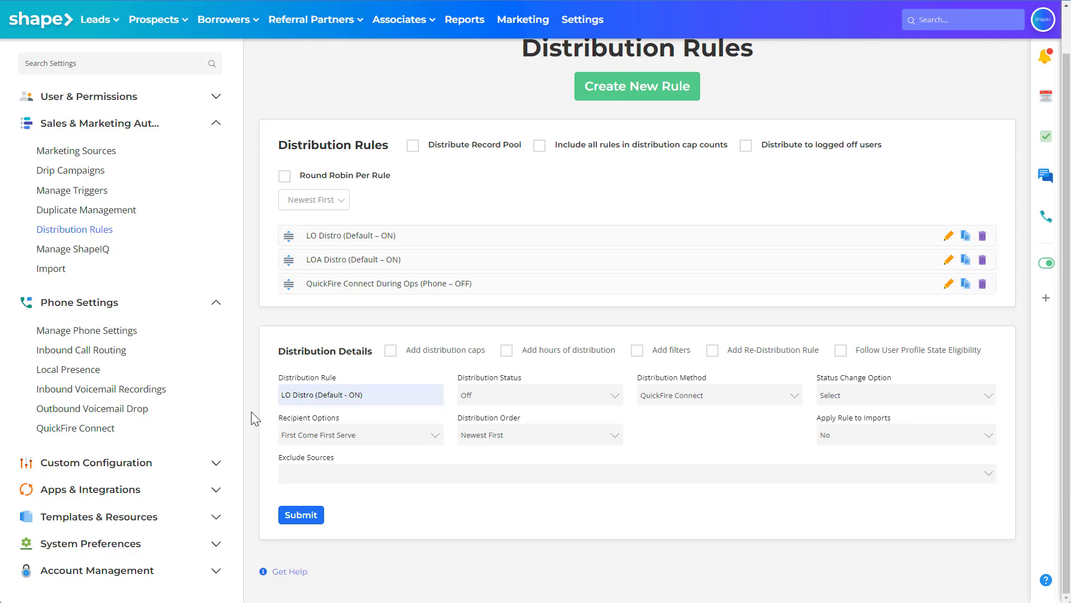
pyautogui.click(535, 441)
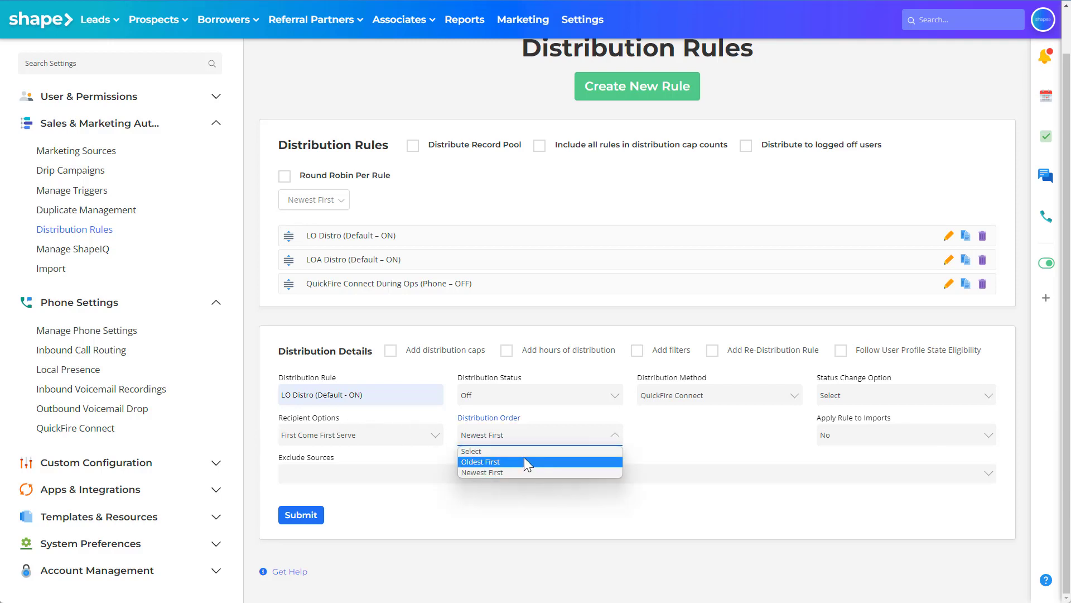
pyautogui.click(825, 455)
# - Set the rule's import application to No and look through the sources that can be excluded, without selecting any
pyautogui.click(847, 447)
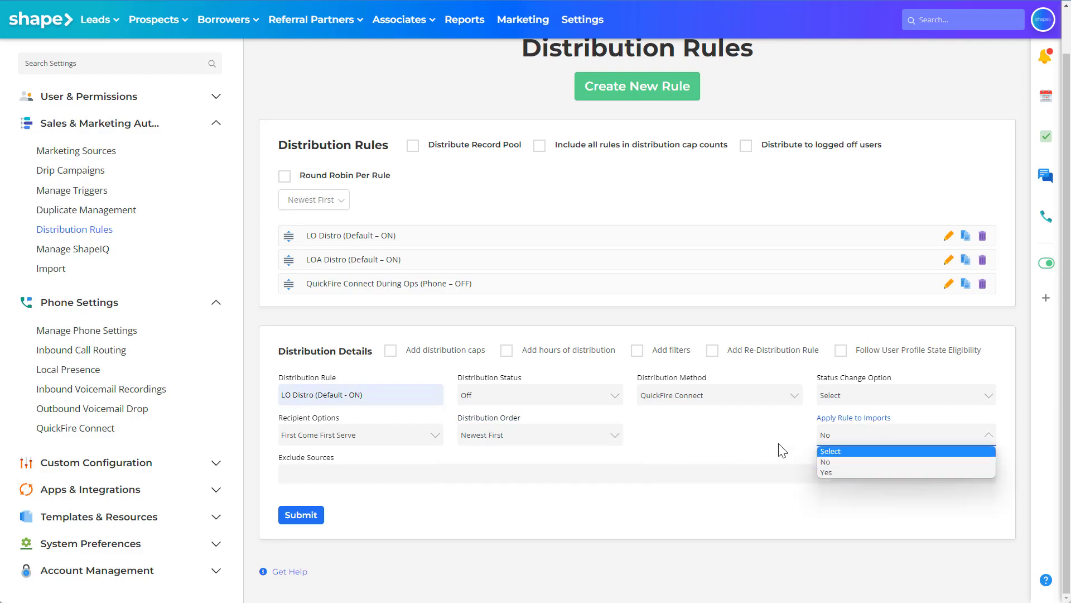
pyautogui.click(829, 462)
pyautogui.click(625, 480)
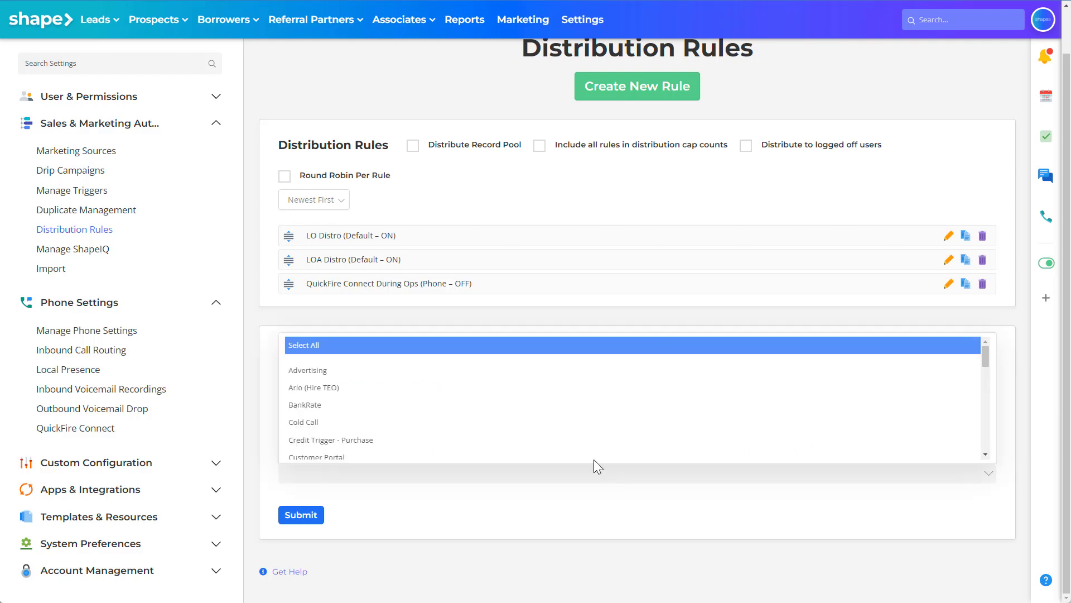
pyautogui.scroll(-3, 505, 422)
pyautogui.scroll(-10, 497, 420)
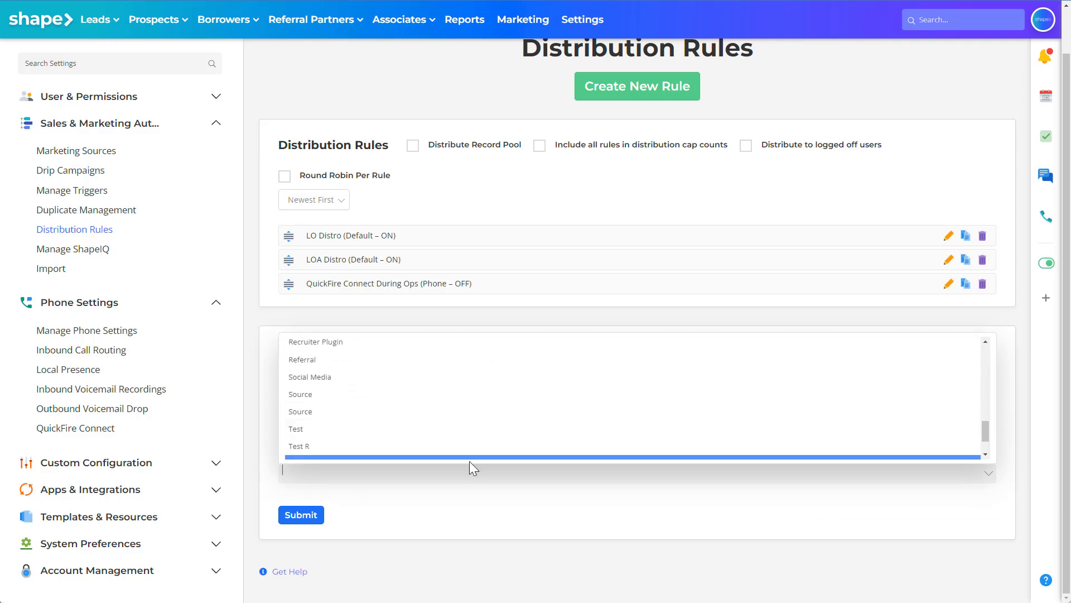
pyautogui.click(474, 508)
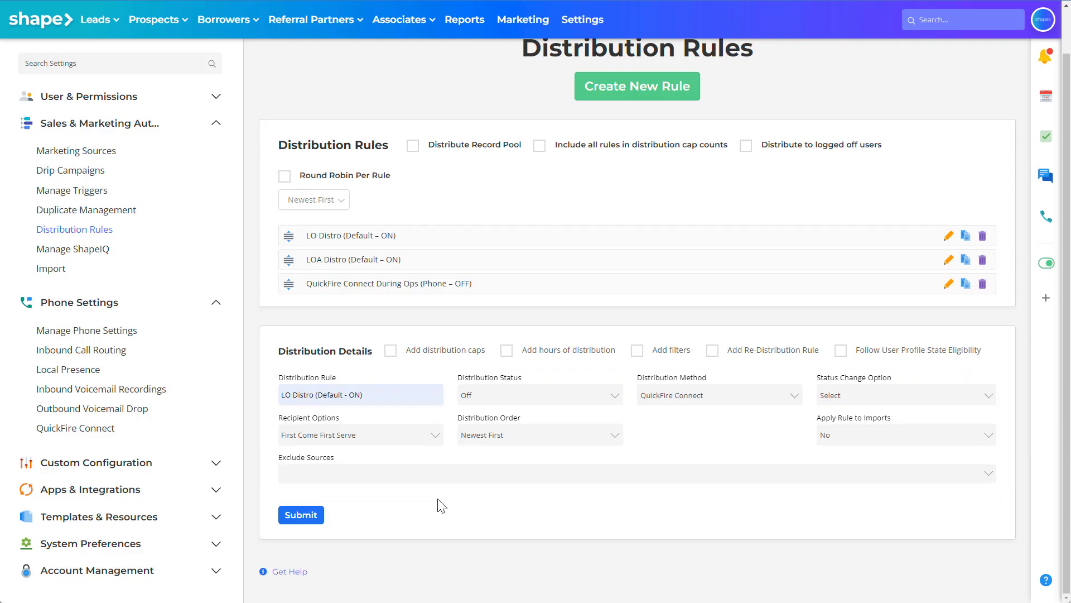
# - Turn on distribution caps for the rule, look over the cap fields, and turn the caps off again
pyautogui.click(301, 514)
pyautogui.click(390, 355)
pyautogui.scroll(-2, 394, 445)
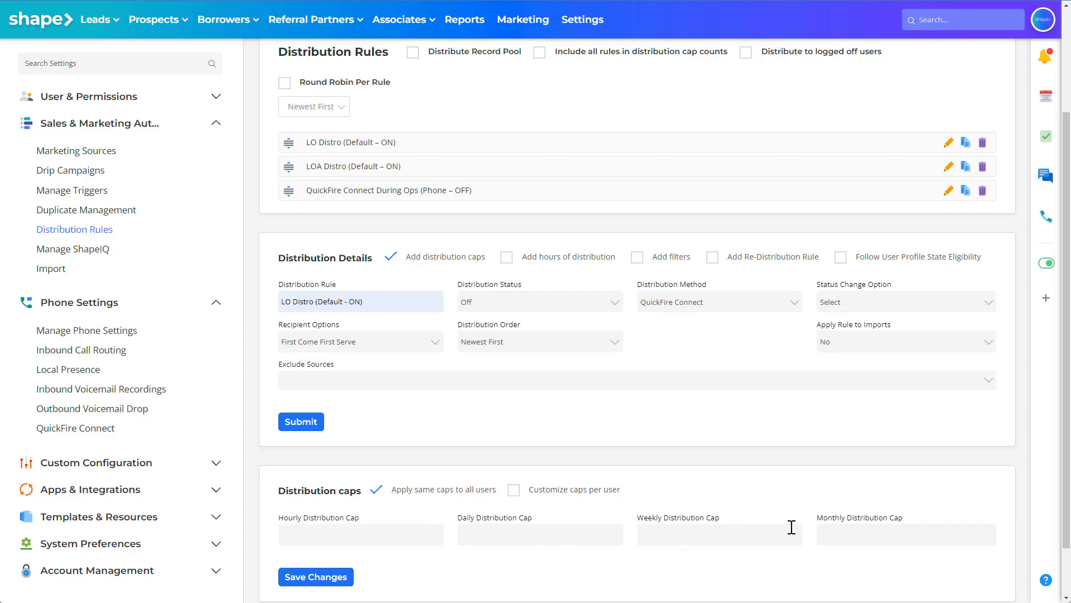
pyautogui.scroll(-1, 549, 512)
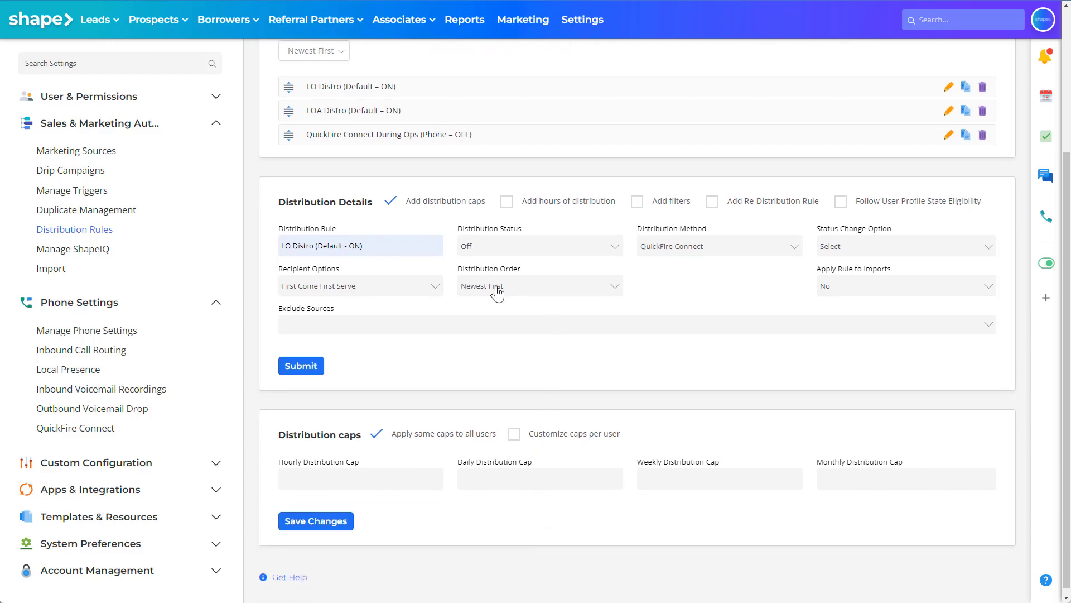
pyautogui.click(403, 205)
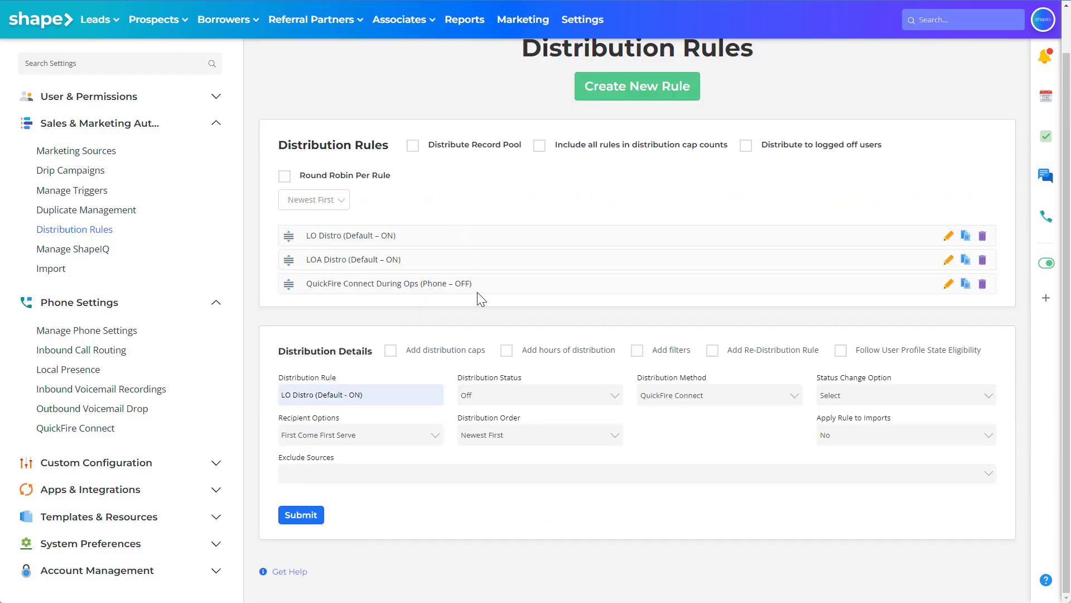
# - Try distribution hours with a run schedule from 8:00am to 4:00pm, and turn the hours option off again
pyautogui.click(506, 353)
pyautogui.scroll(-1, 673, 454)
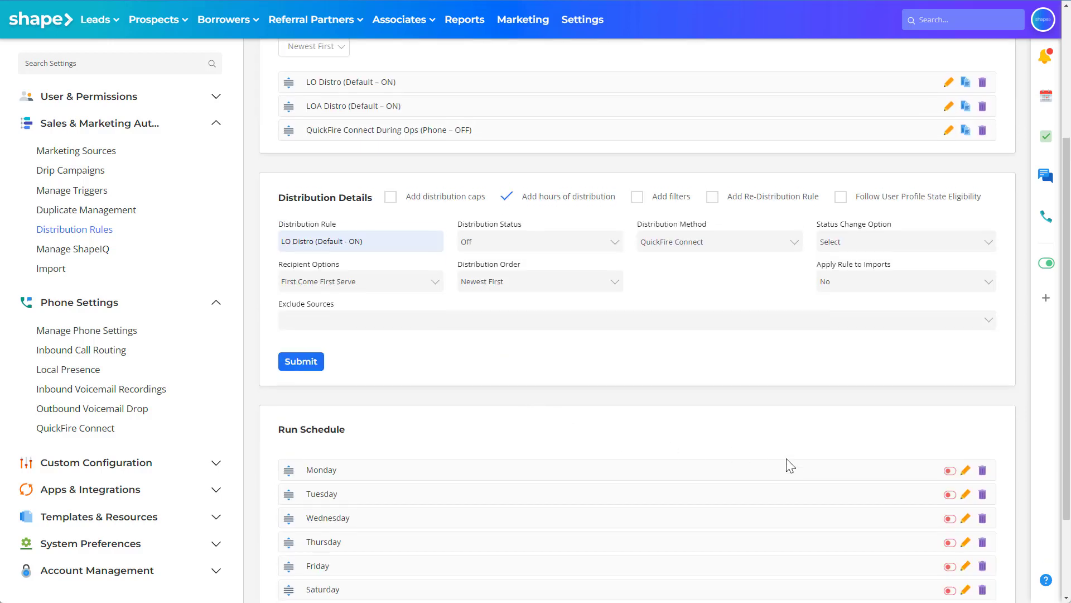
pyautogui.click(966, 420)
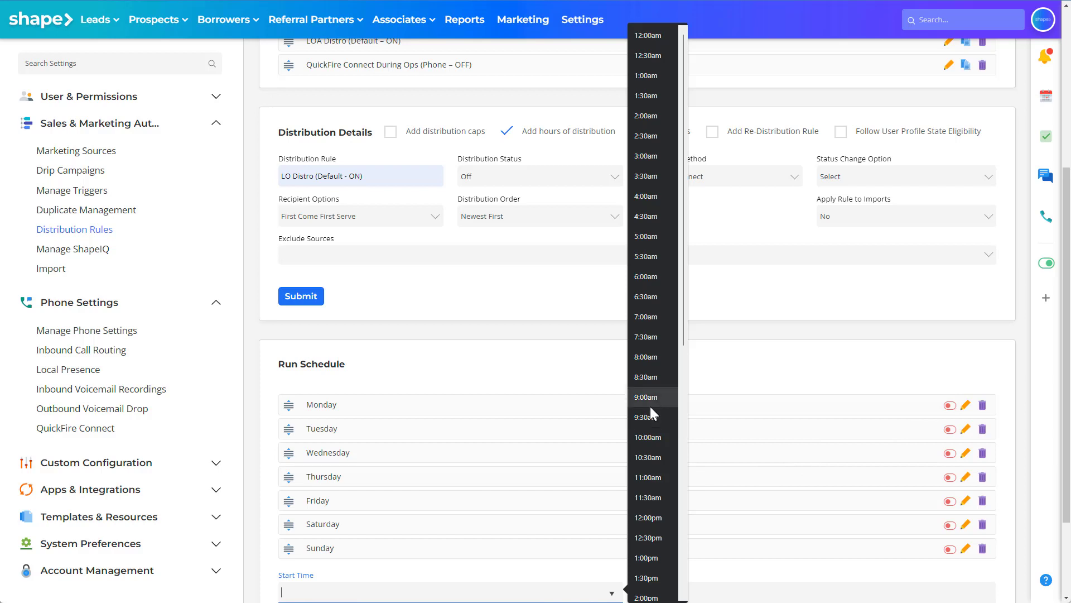
pyautogui.click(644, 356)
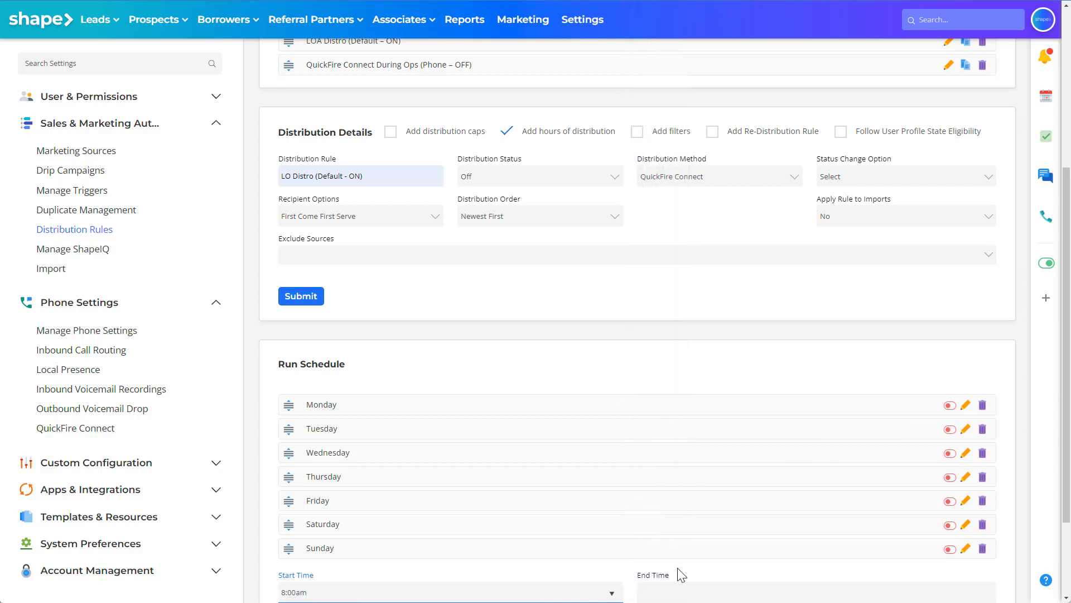
pyautogui.click(693, 585)
pyautogui.scroll(-7, 1013, 468)
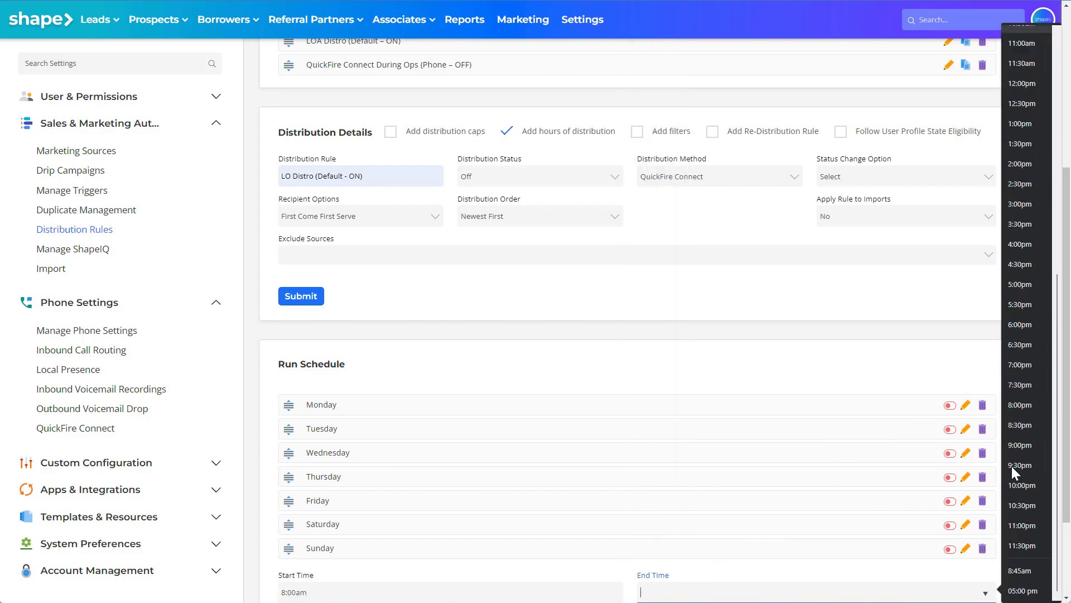
pyautogui.scroll(5, 1012, 468)
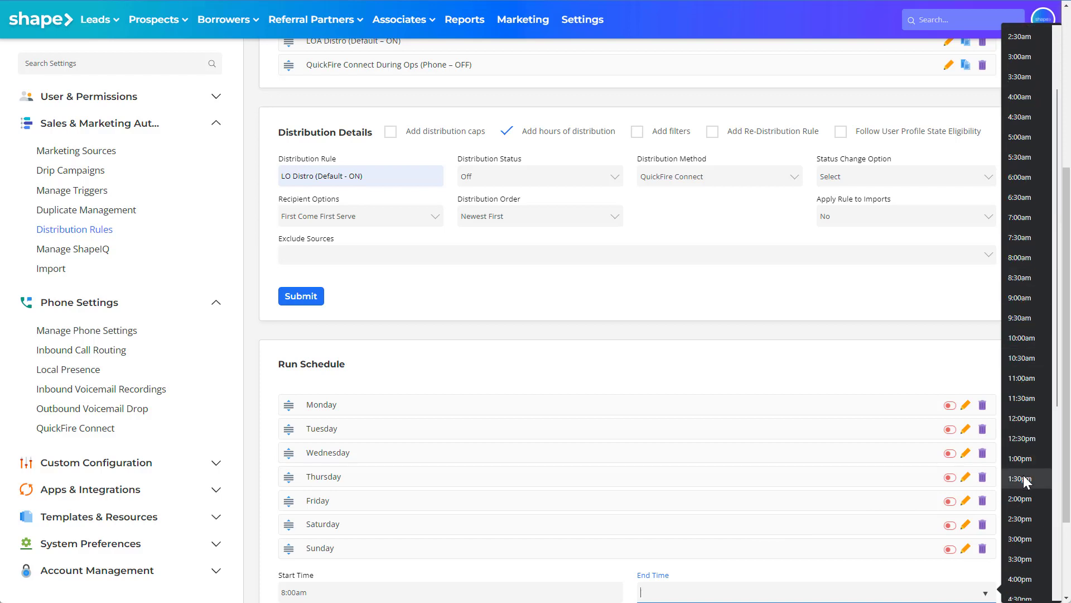
pyautogui.click(1023, 581)
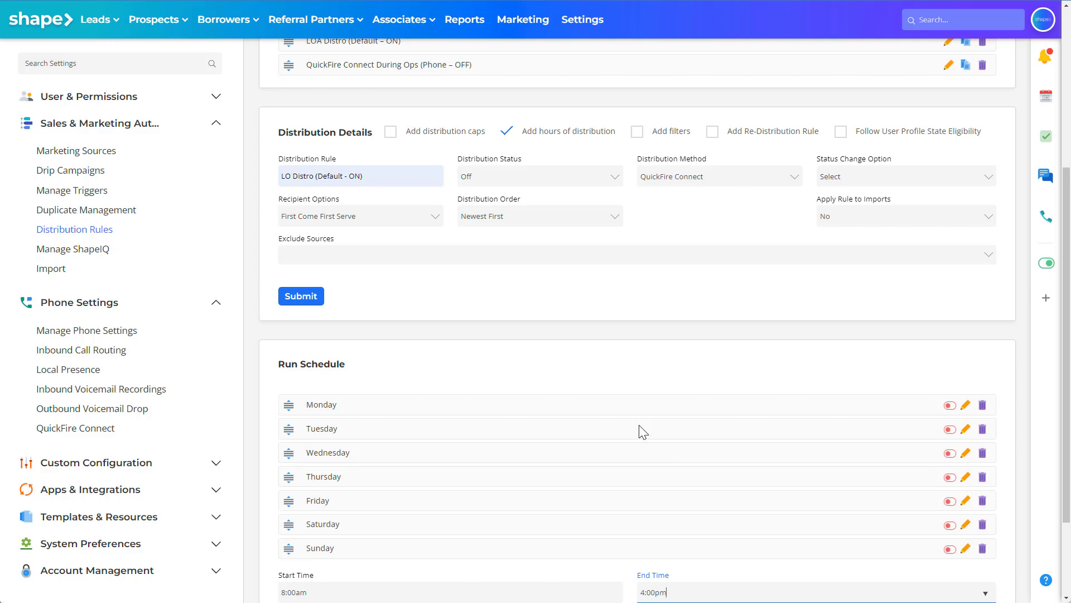
pyautogui.click(507, 132)
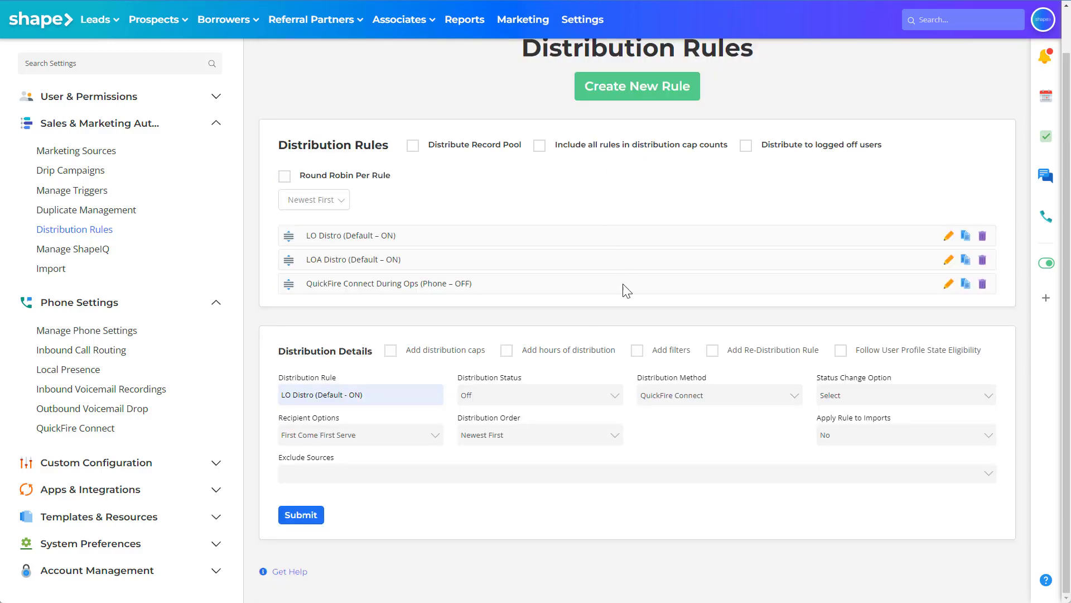
# - Turn on filters for the rule and start a filter named Leadpops with the filter type Marketing Source
pyautogui.click(636, 350)
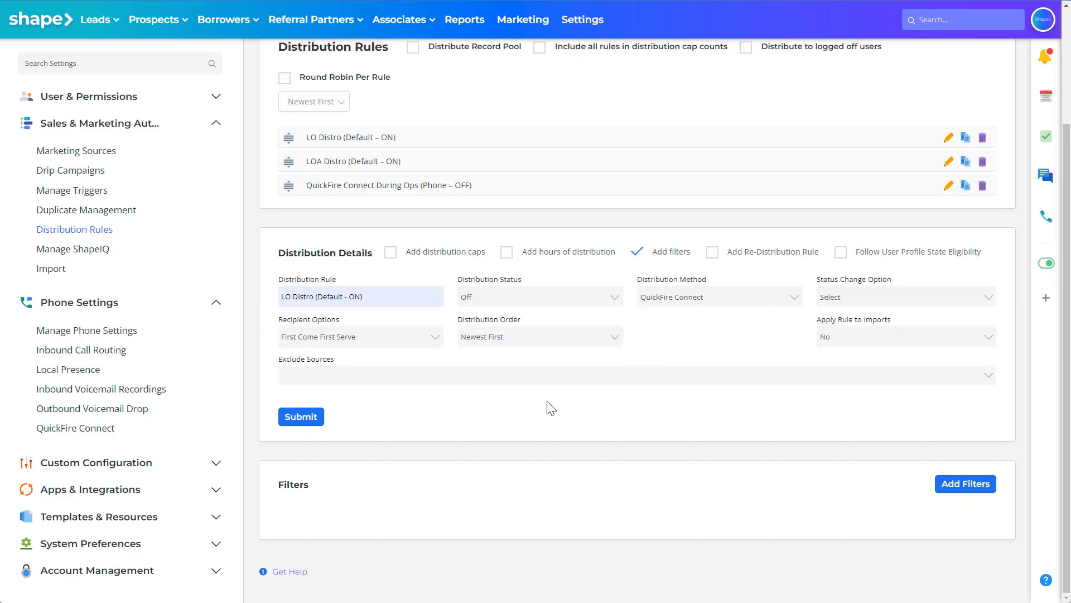
pyautogui.click(962, 493)
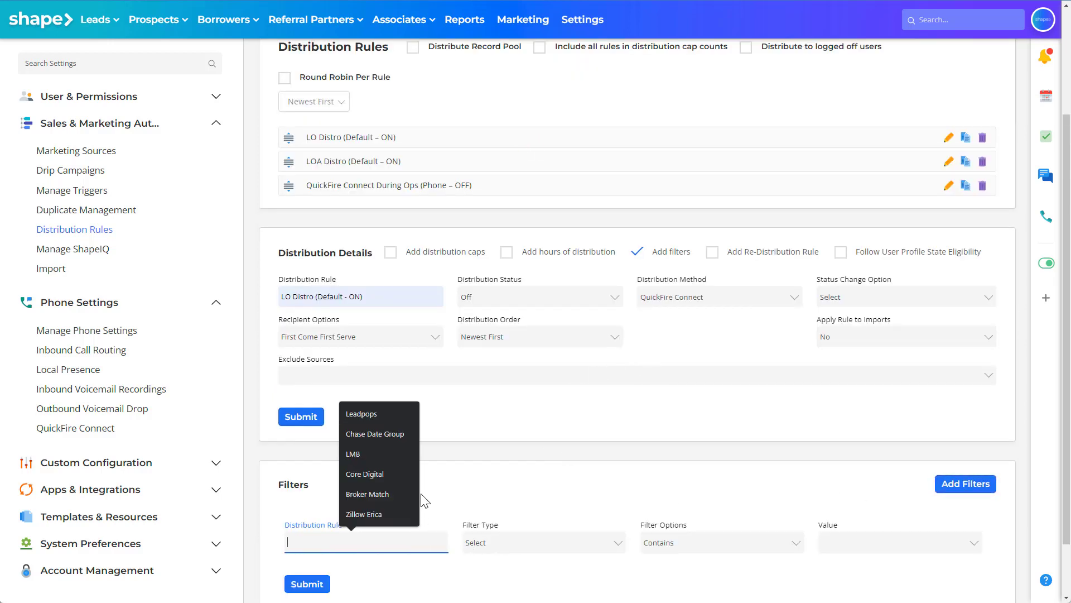
pyautogui.click(378, 414)
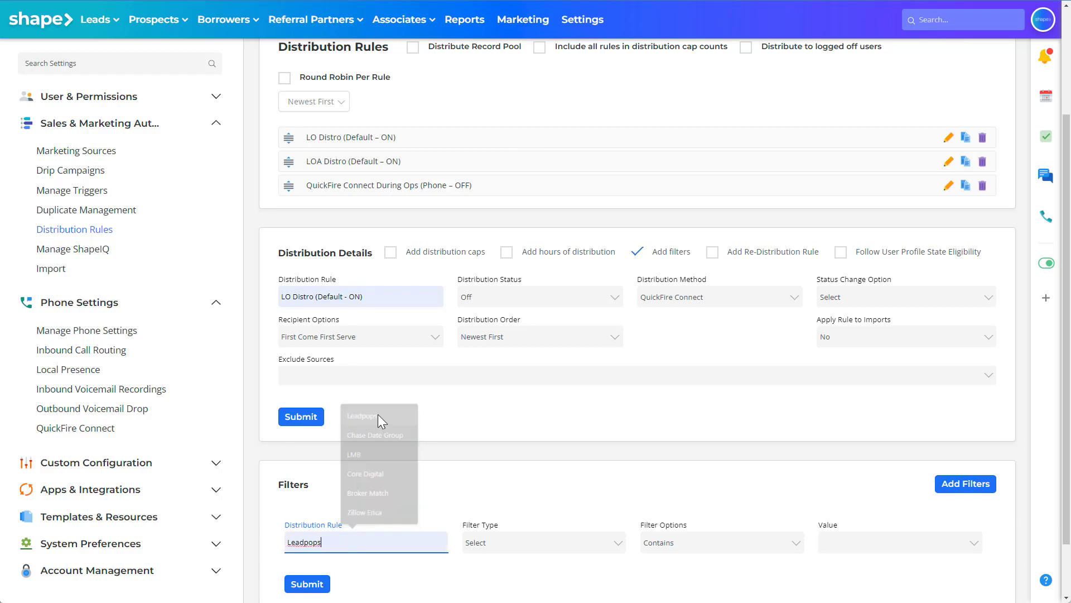
pyautogui.click(524, 544)
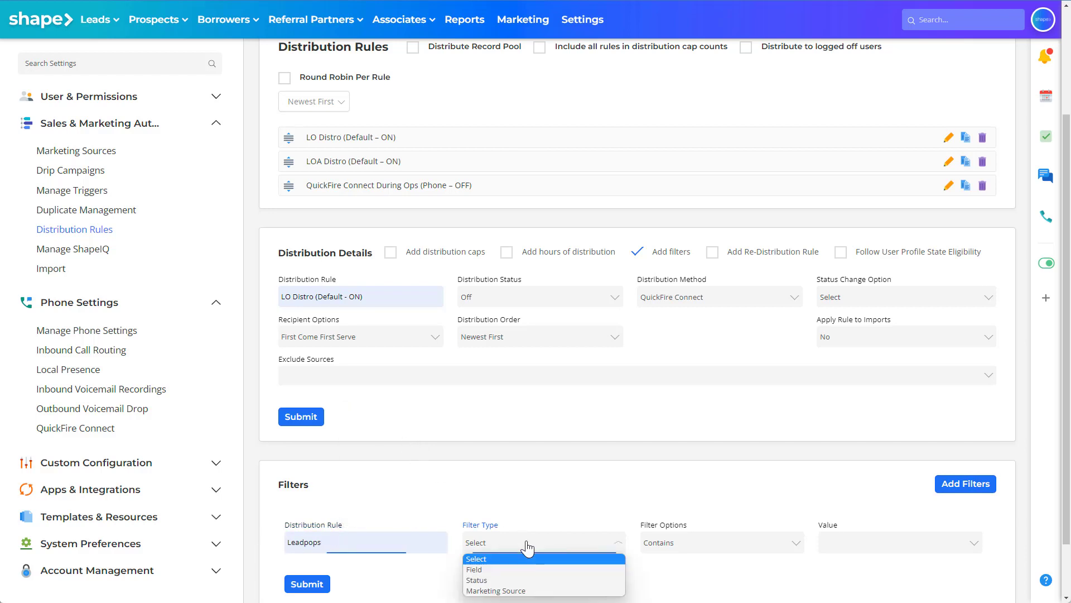
pyautogui.click(512, 593)
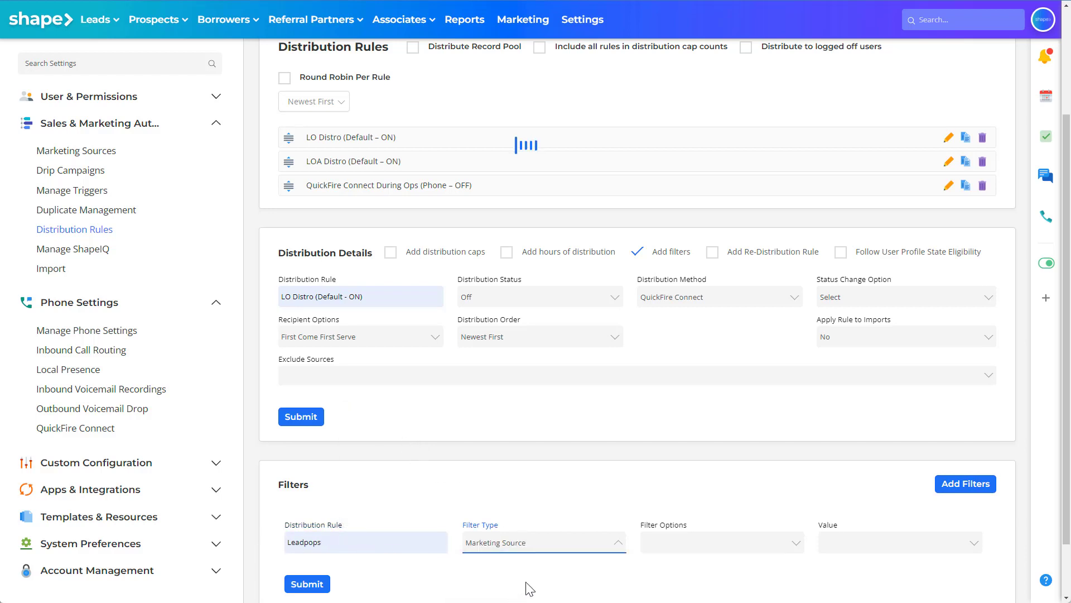
# - Look through the marketing source values available for the Leadpops filter without choosing one, and turn the rule's filters option off again
pyautogui.click(857, 552)
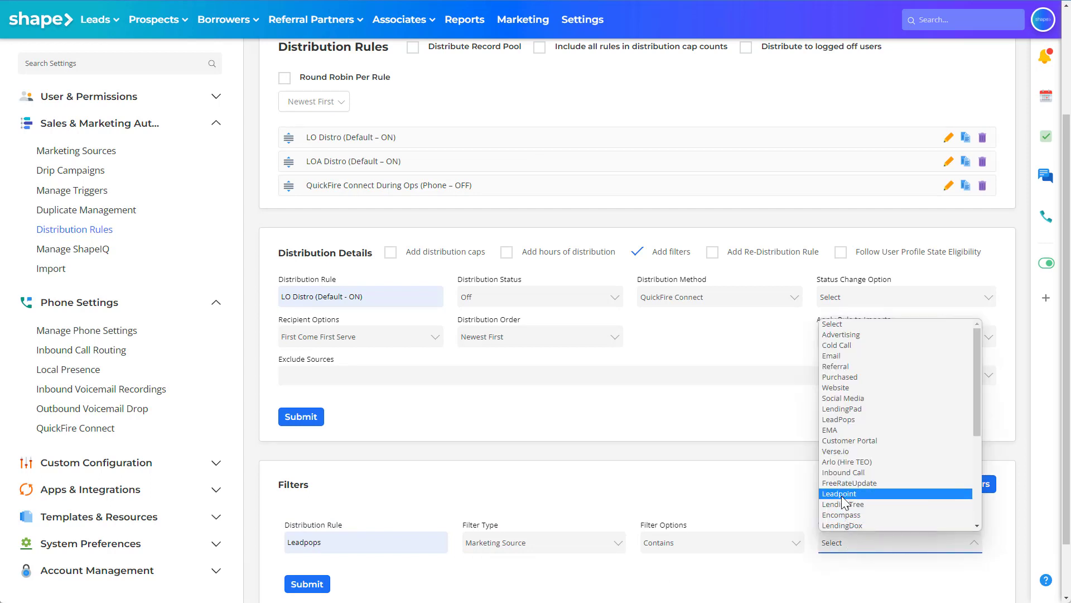
pyautogui.scroll(-5, 842, 495)
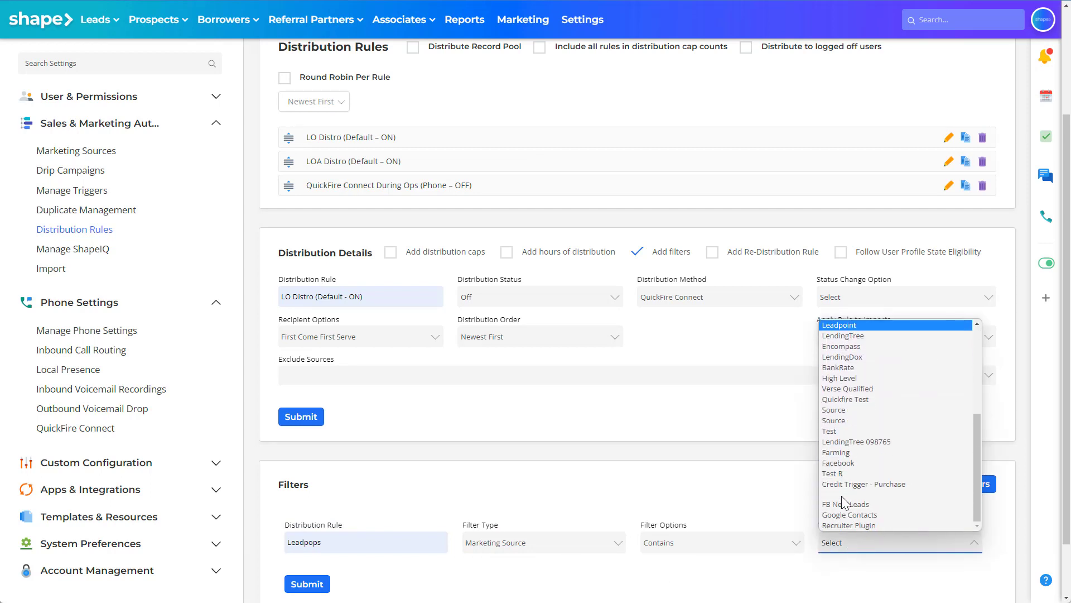
pyautogui.click(717, 505)
pyautogui.click(636, 251)
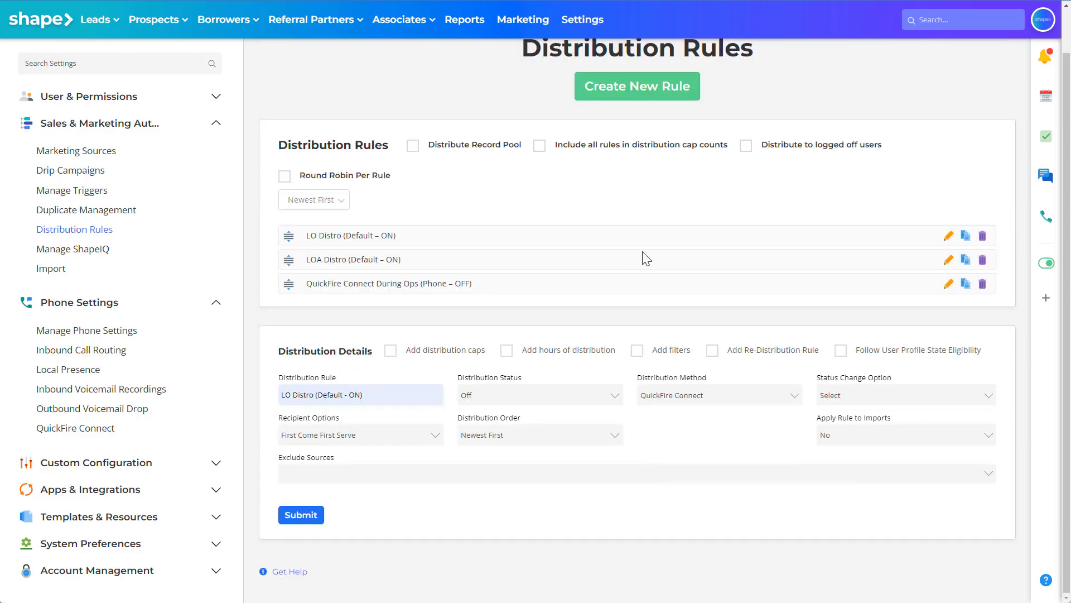
# - Turn on the re-distribution rule option, look over its time options without choosing one, and turn the option off again
pyautogui.click(713, 351)
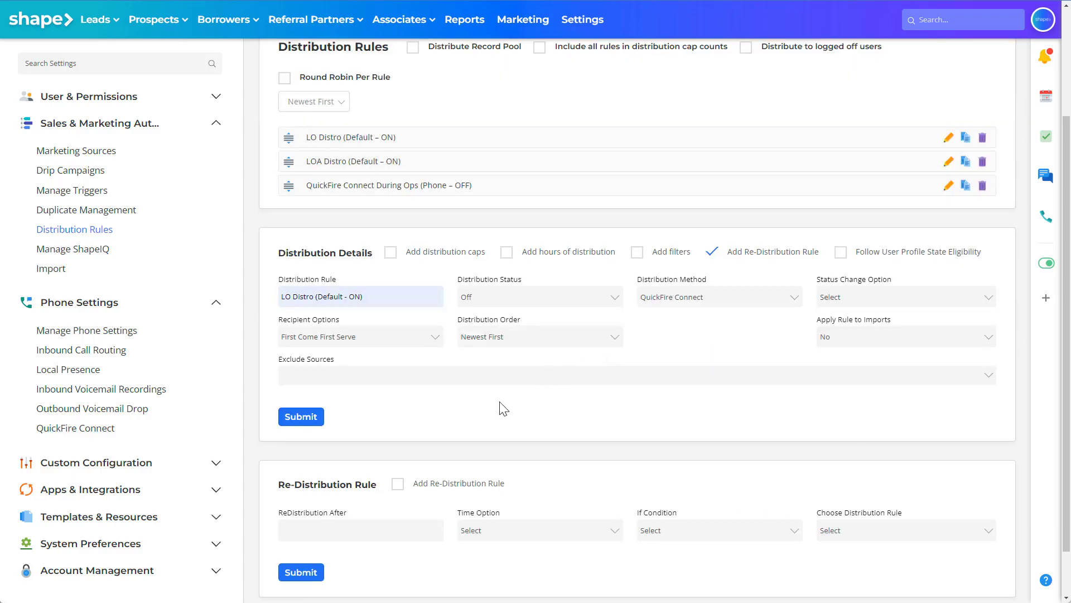
pyautogui.click(470, 533)
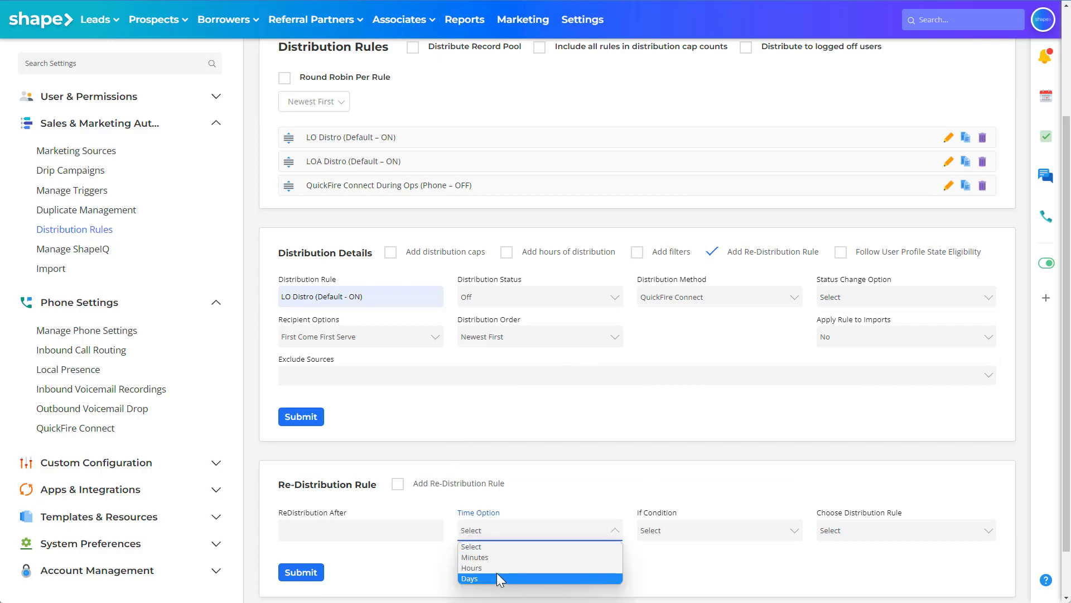
pyautogui.click(714, 579)
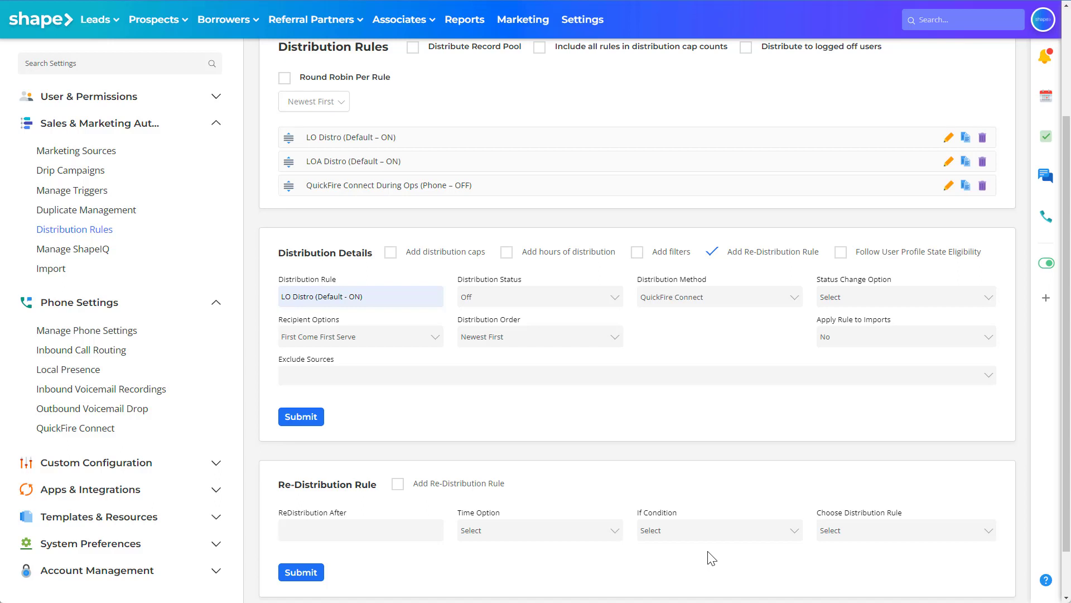
pyautogui.click(712, 252)
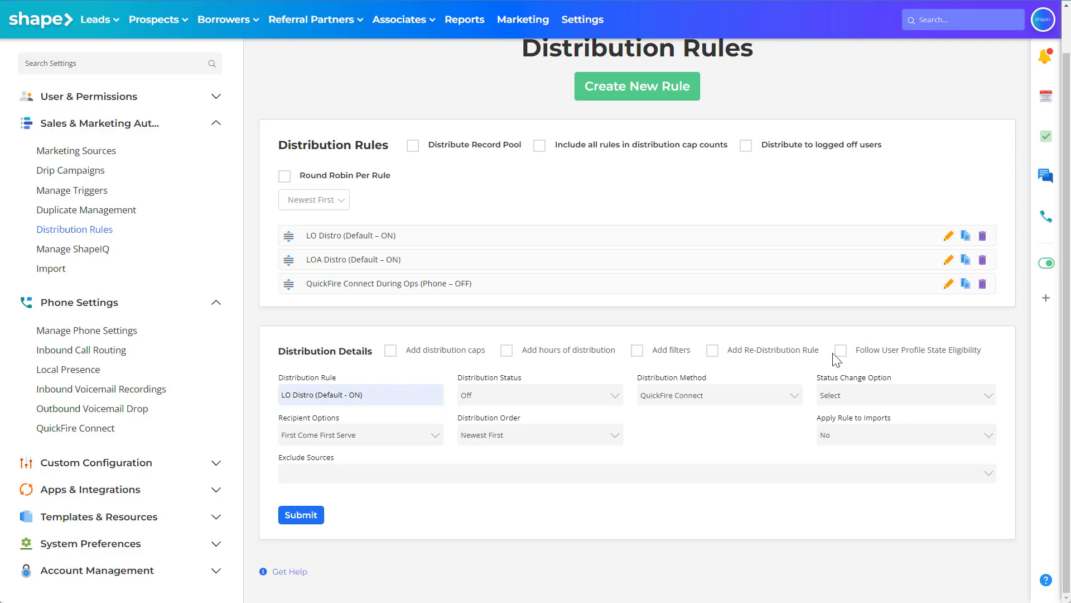
# - Save the new LO Distro rule with its distribution status set to On, and move it up to second place in the rules list
pyautogui.click(558, 397)
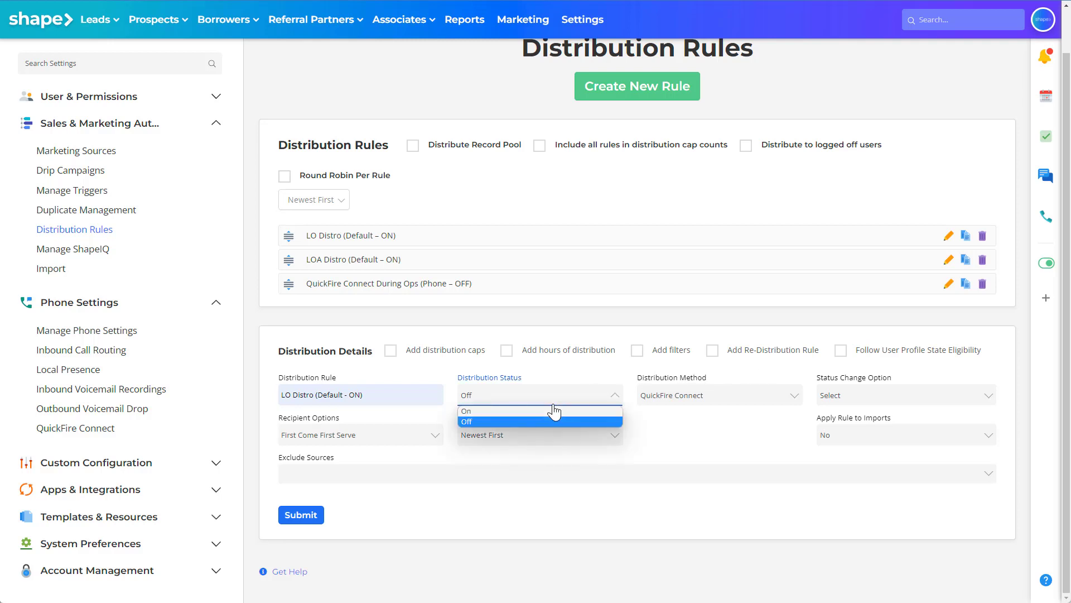
pyautogui.click(531, 413)
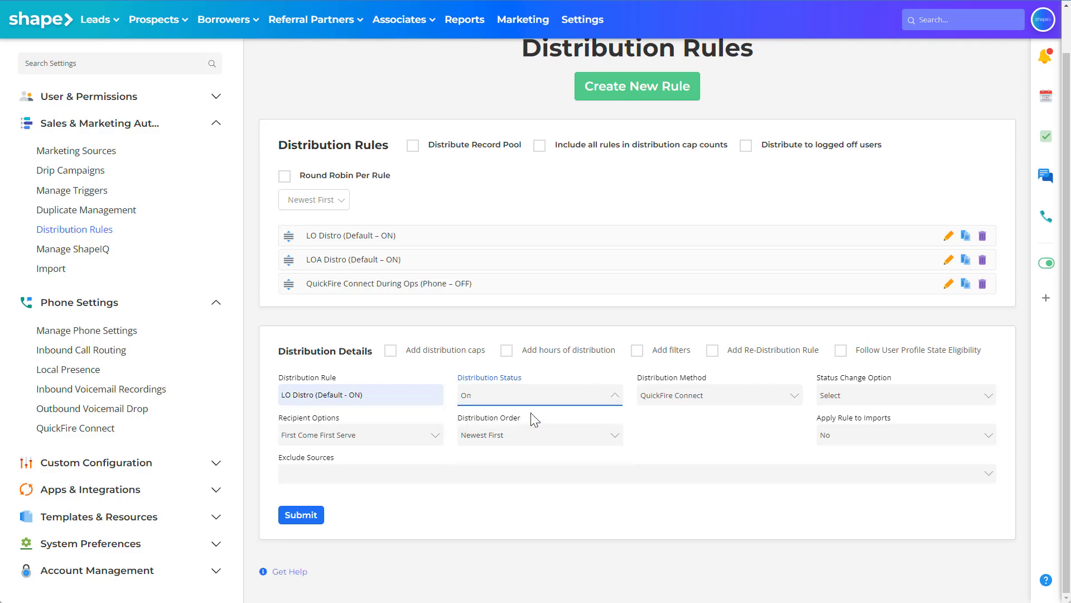
pyautogui.click(296, 516)
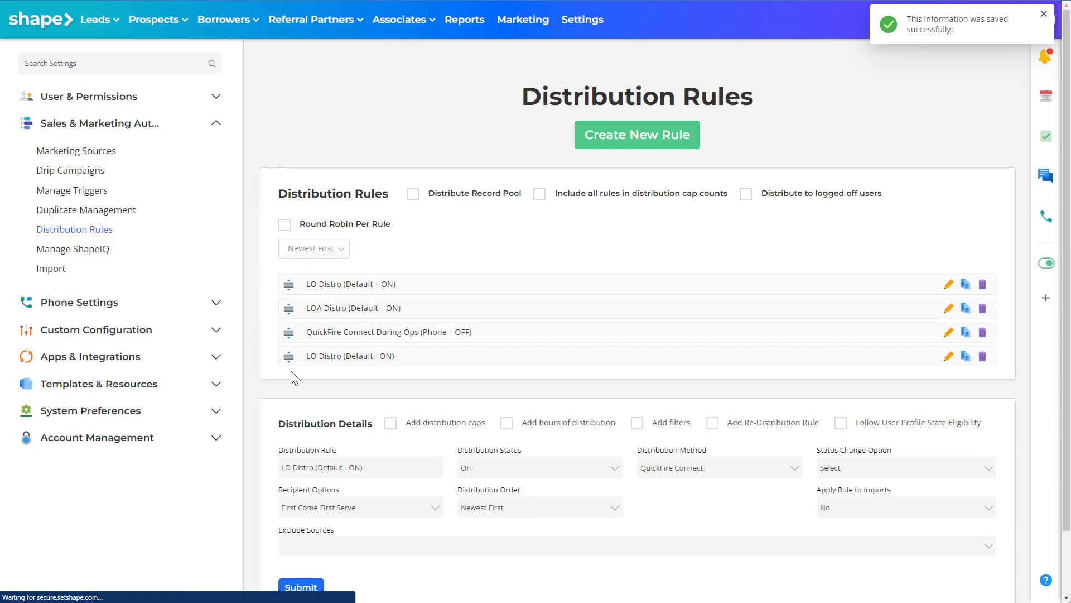
pyautogui.moveTo(288, 357); pyautogui.dragTo(288, 330)
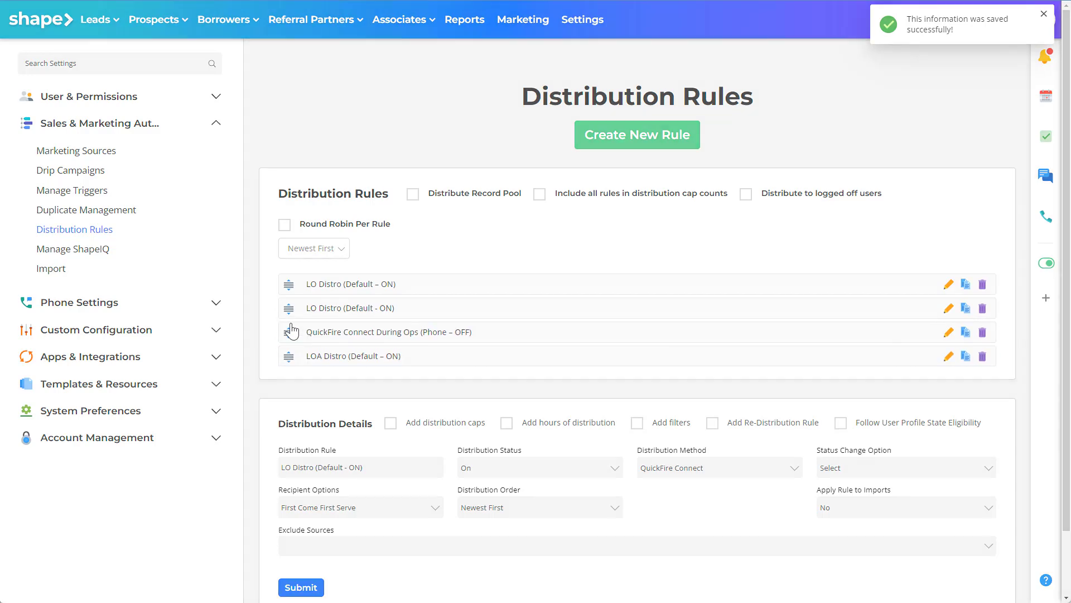